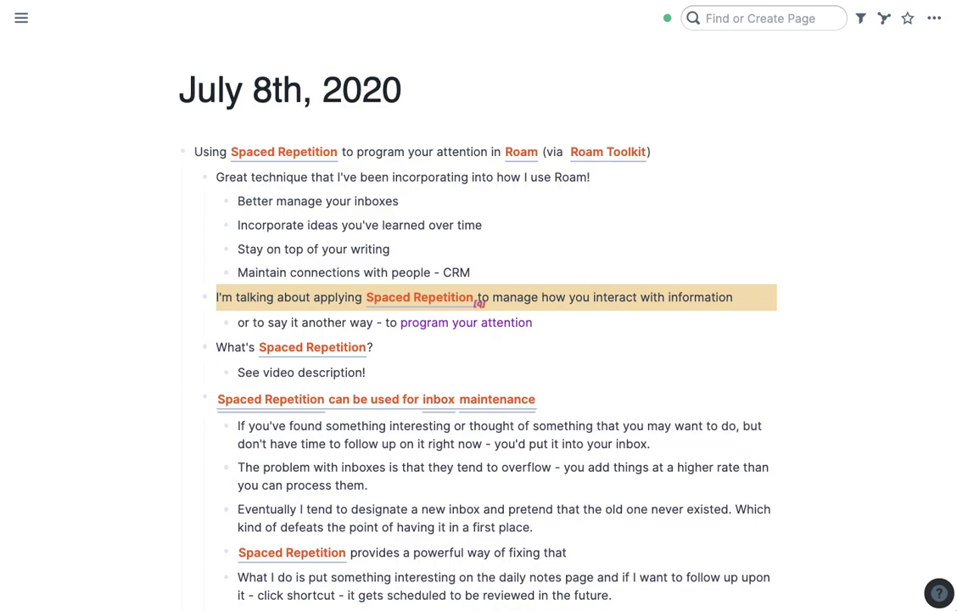
- Step through the spaced repetition notes down to the exponential backoff block and back to reviews
click(606, 296)
key(Escape)
key(Down)
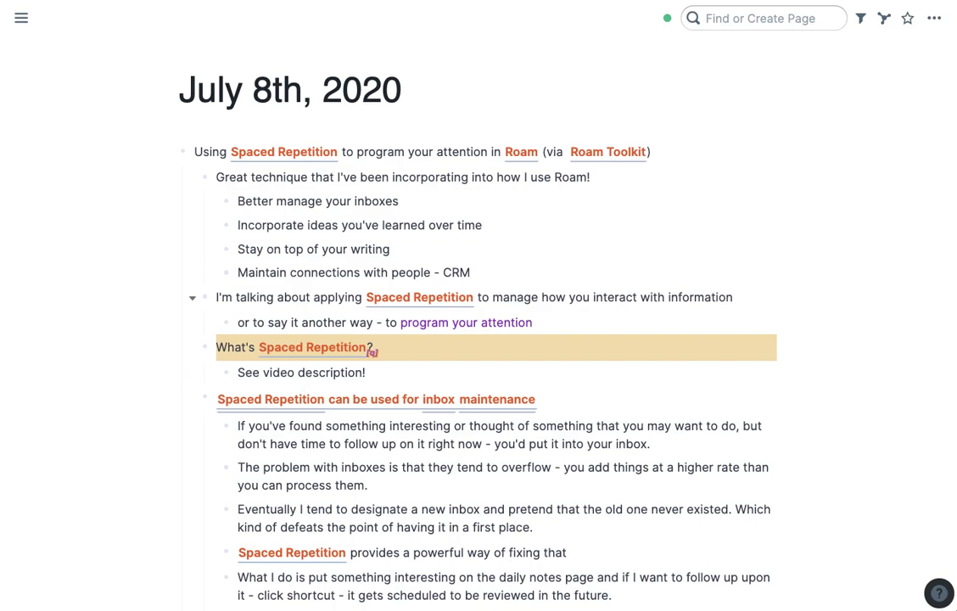
key(j)
key(j)
key(j)
key(j)
key(j)
key(j)
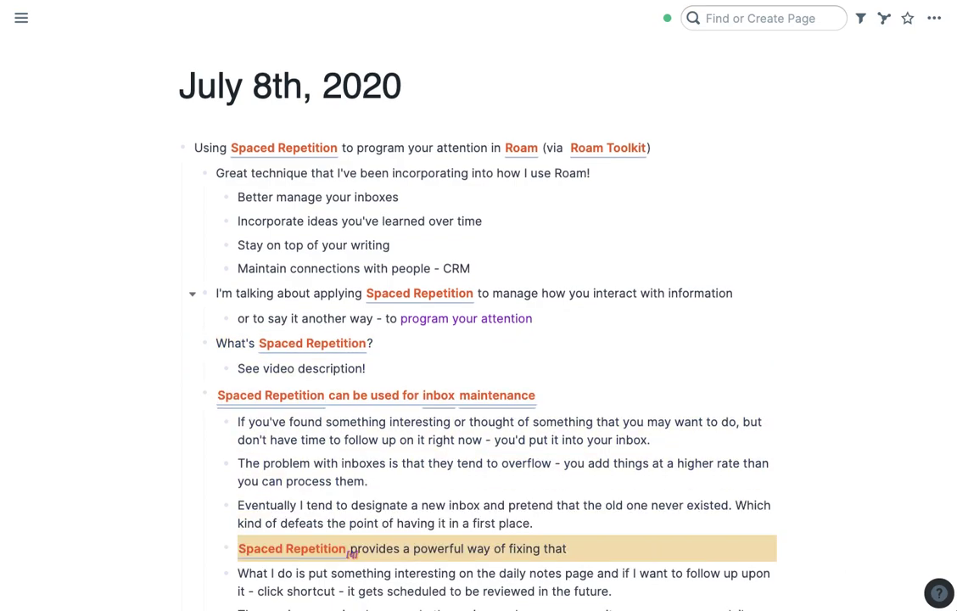
key(j)
key(j)
key(j)
key(j)
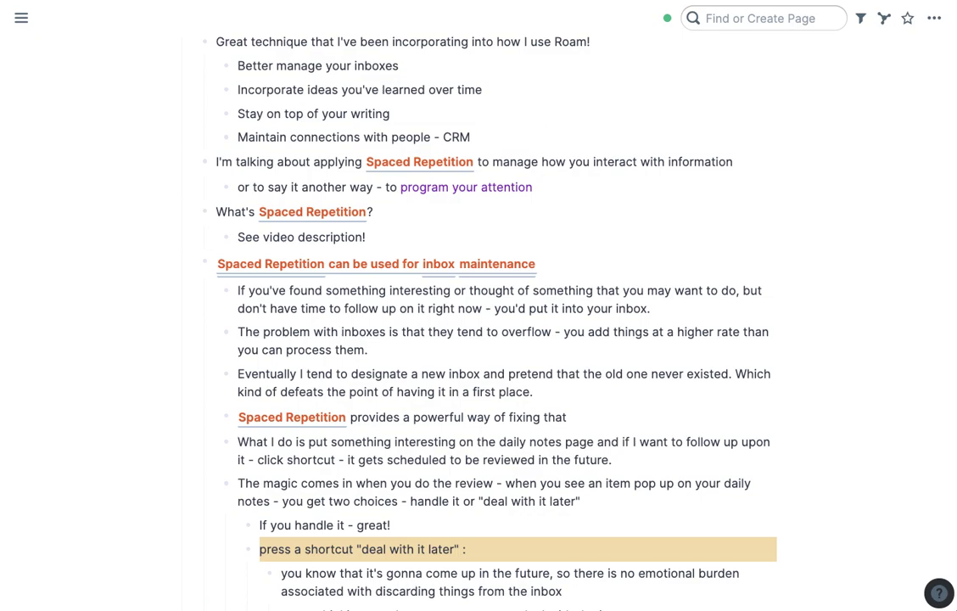
key(j)
key(j)
key(j)
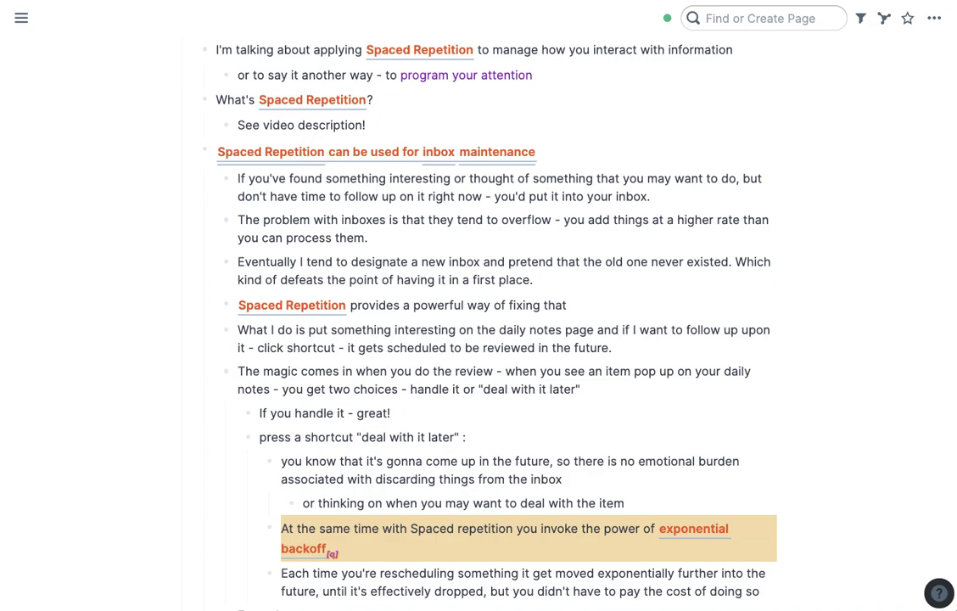
key(k)
key(k)
key(k)
key(k)
key(k)
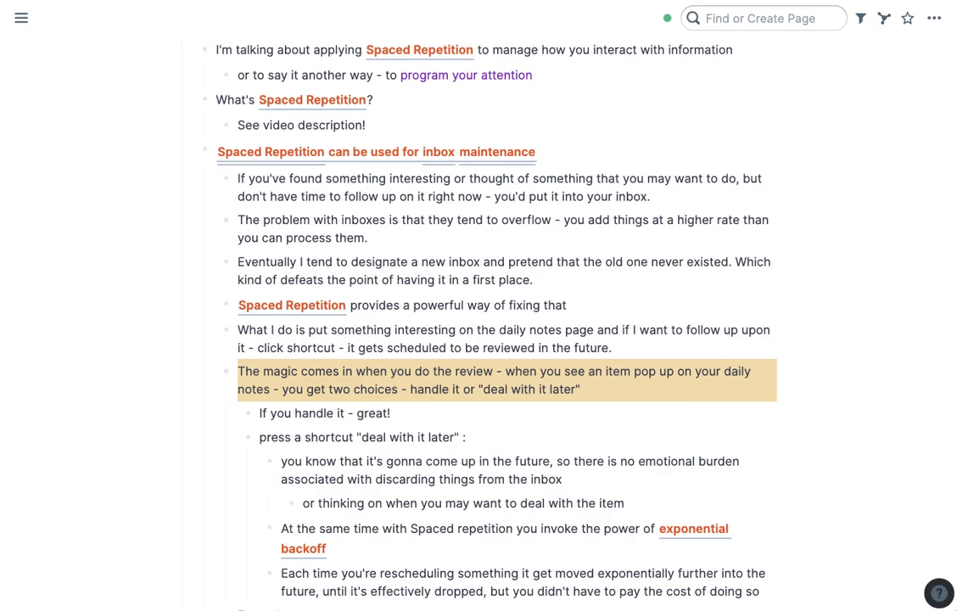
- Nest a new block under the scheduling note with review interval 4.8, factor 2.50, due July 13th, 2020
key(Up)
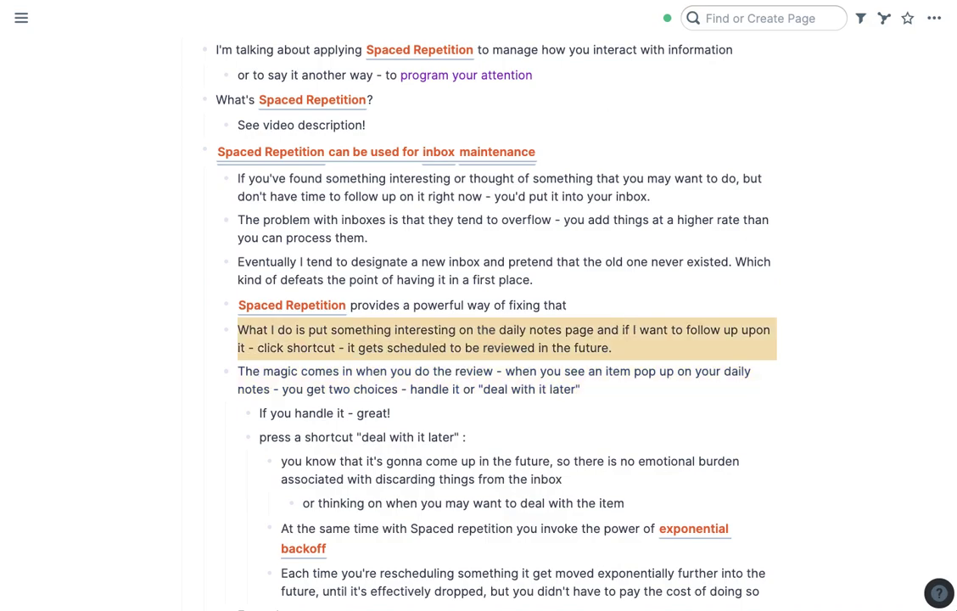
key(Return)
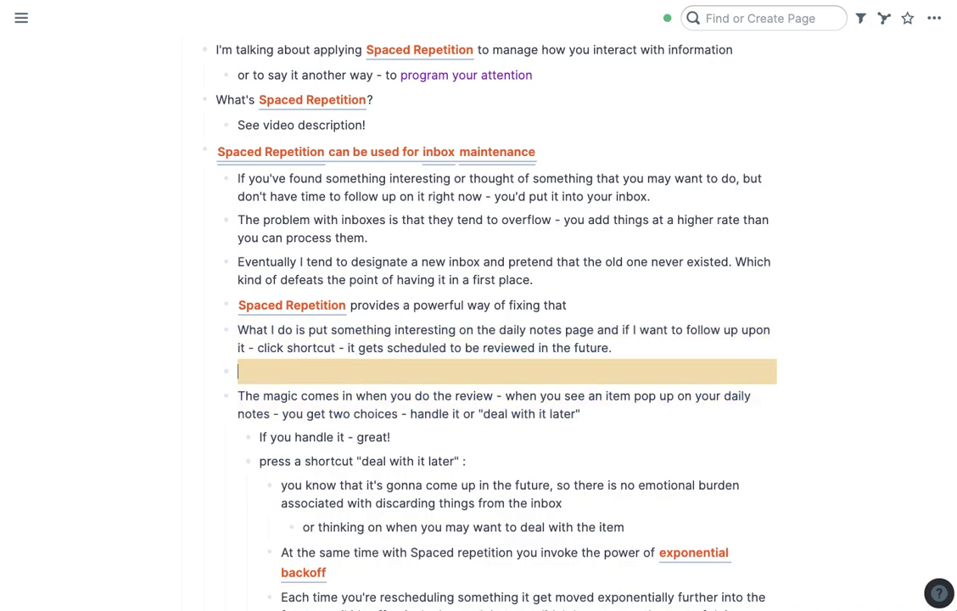
key(shift+Tab)
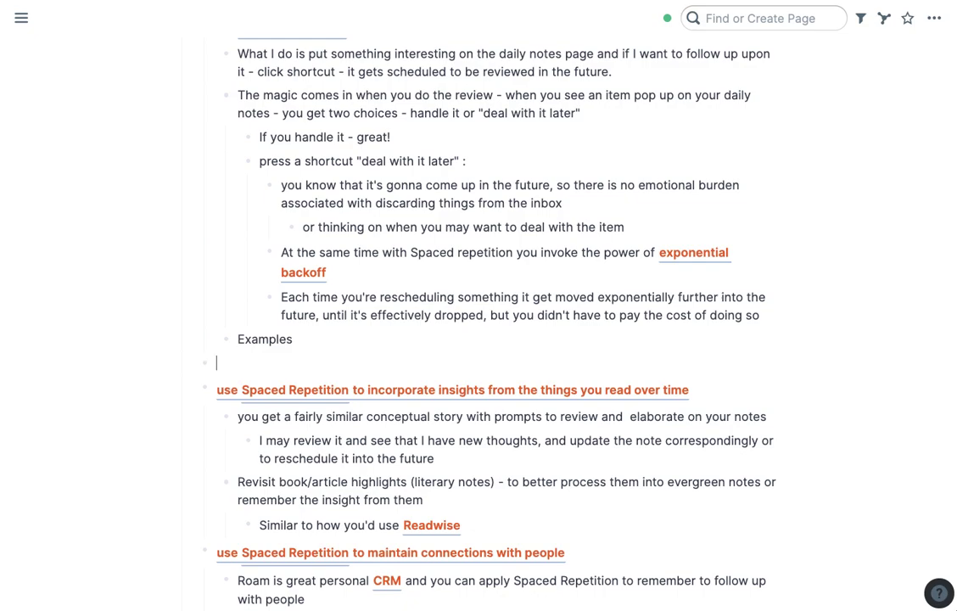
scroll(566, 379, up, 3)
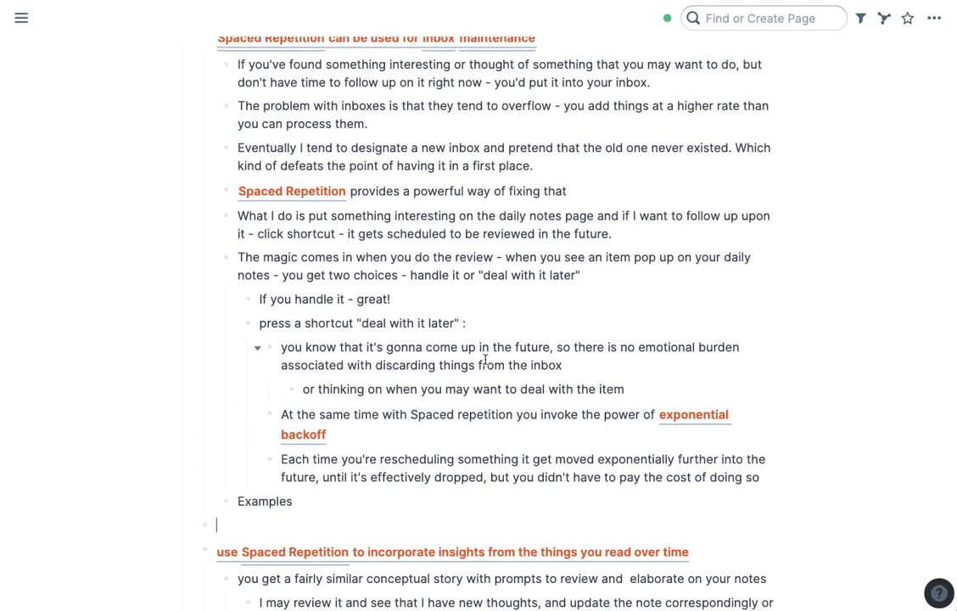
key(ctrl+z)
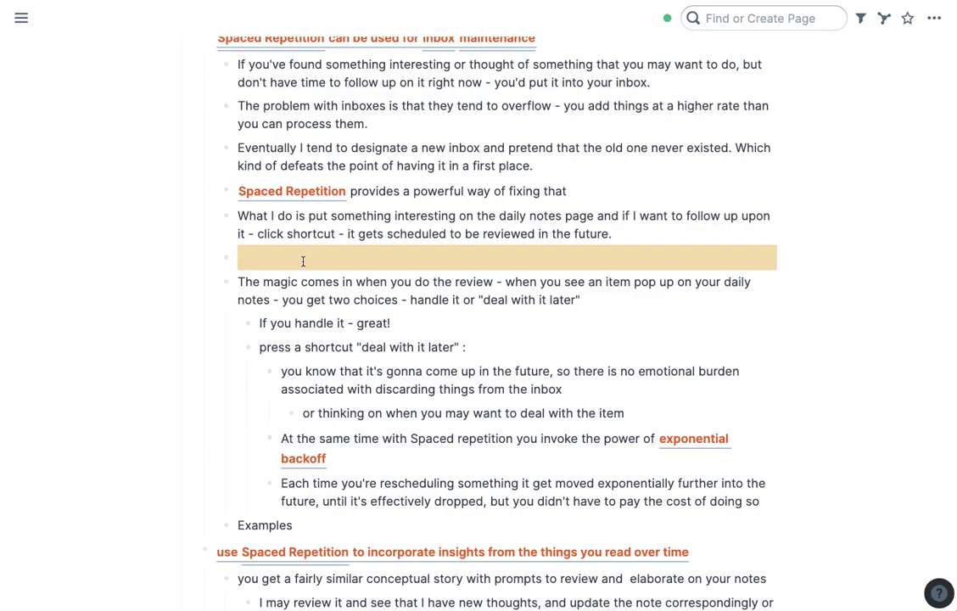
key(Tab)
key(ctrl+shift+3)
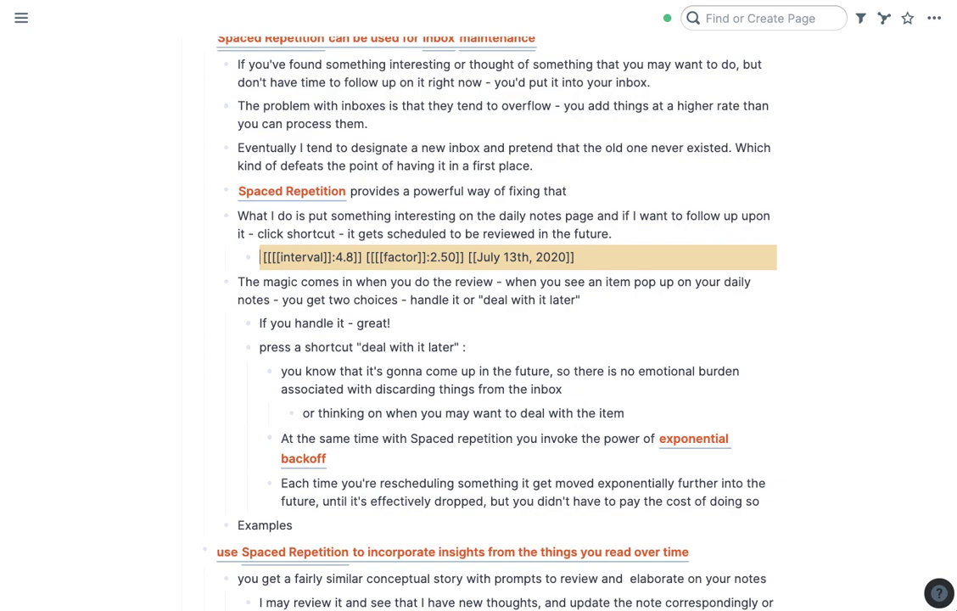
- Render interval:4.8, factor:2.50 and July 13th, 2020 as links, then move down to the exponential rescheduling block
key(Down)
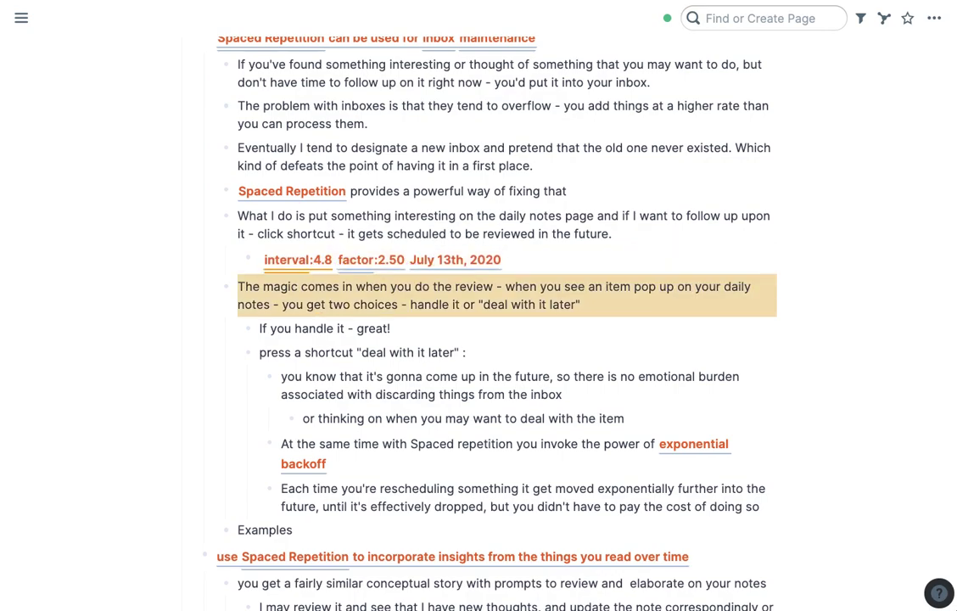
key(Down)
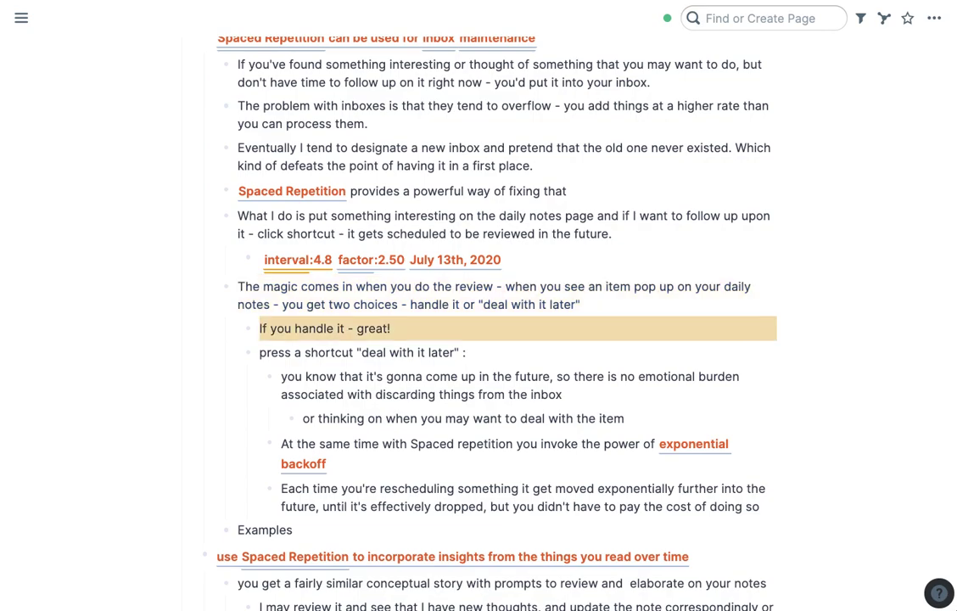
key(Down)
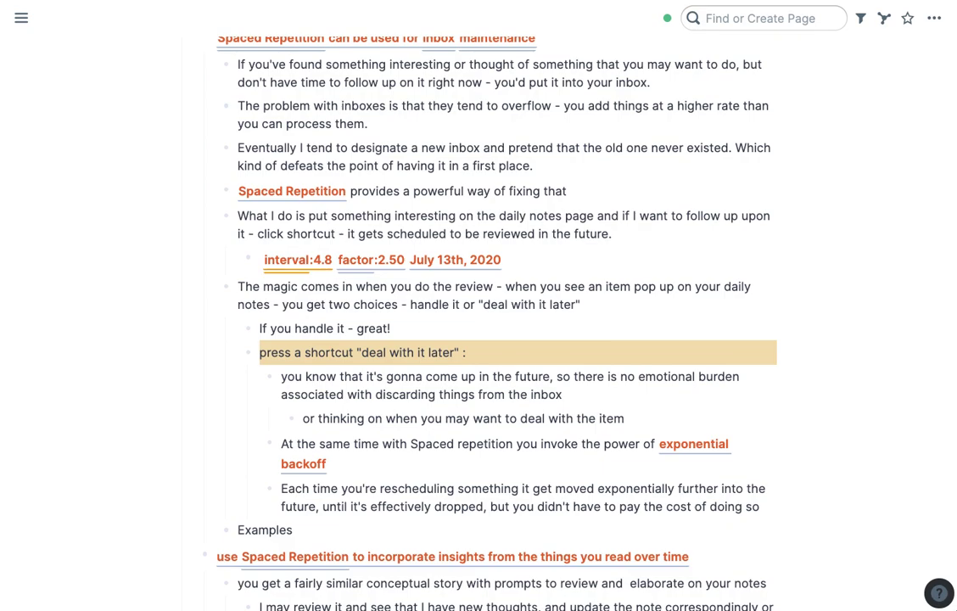
key(Down)
key(Down)
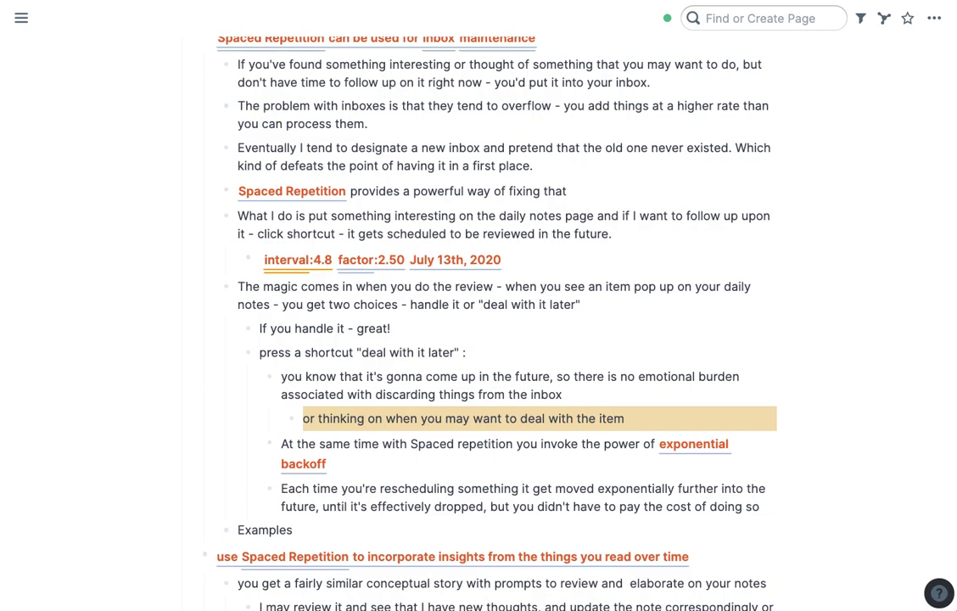
click(475, 444)
click(522, 497)
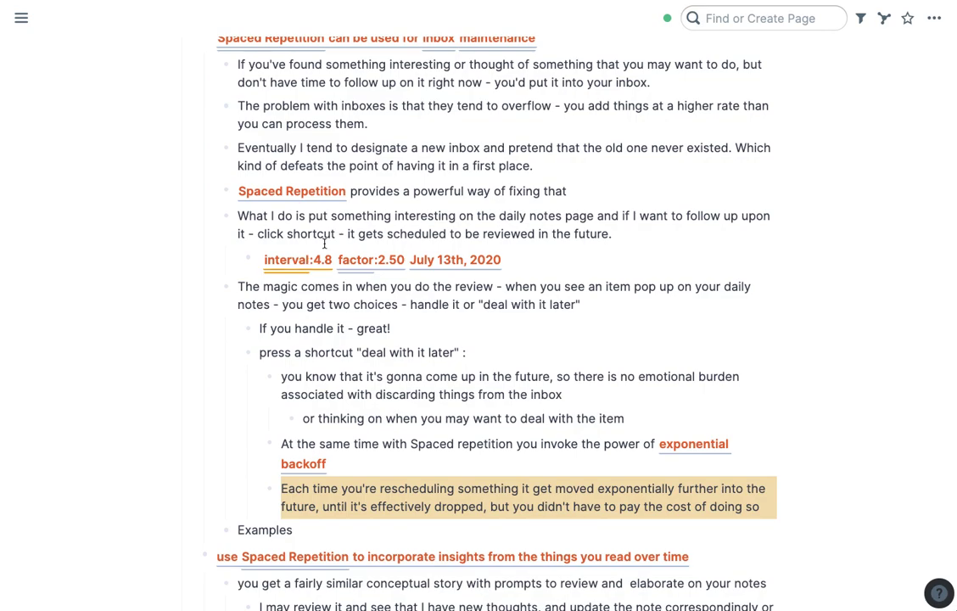
- Mark the puppy picture task as done and collapse the July 4th, 2020 reference
scroll(370, 324, down, 2)
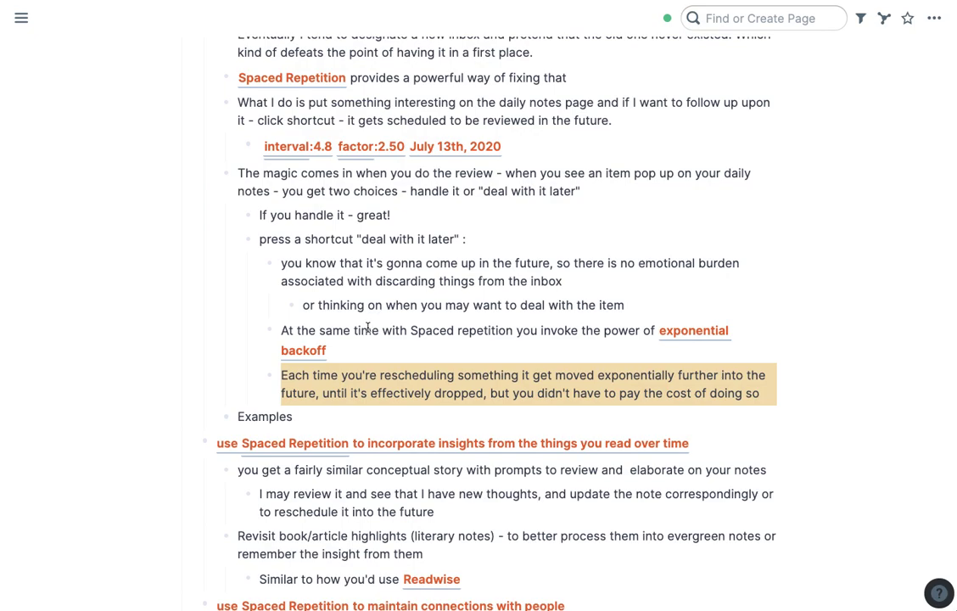
scroll(377, 339, down, 15)
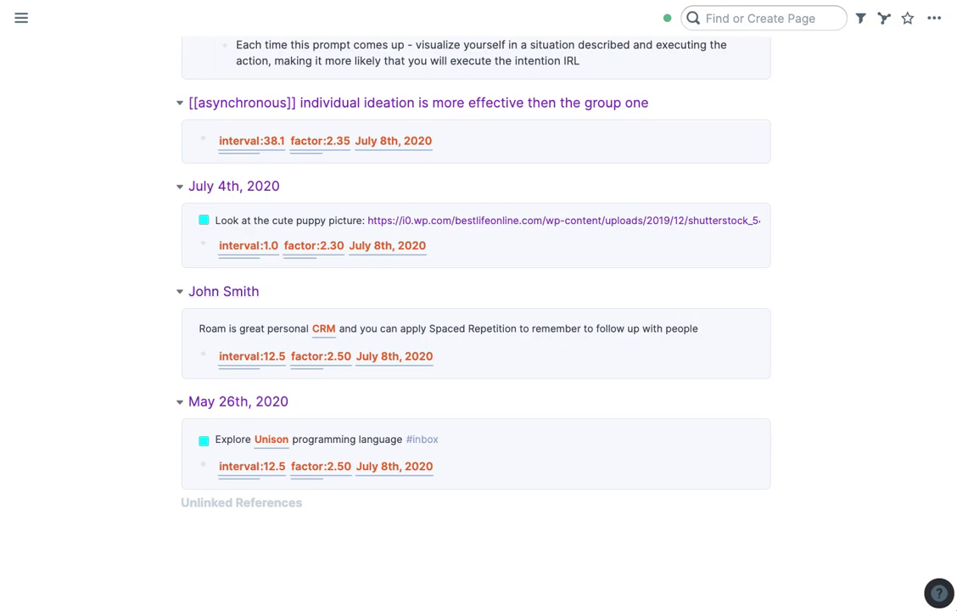
click(484, 235)
key(Up)
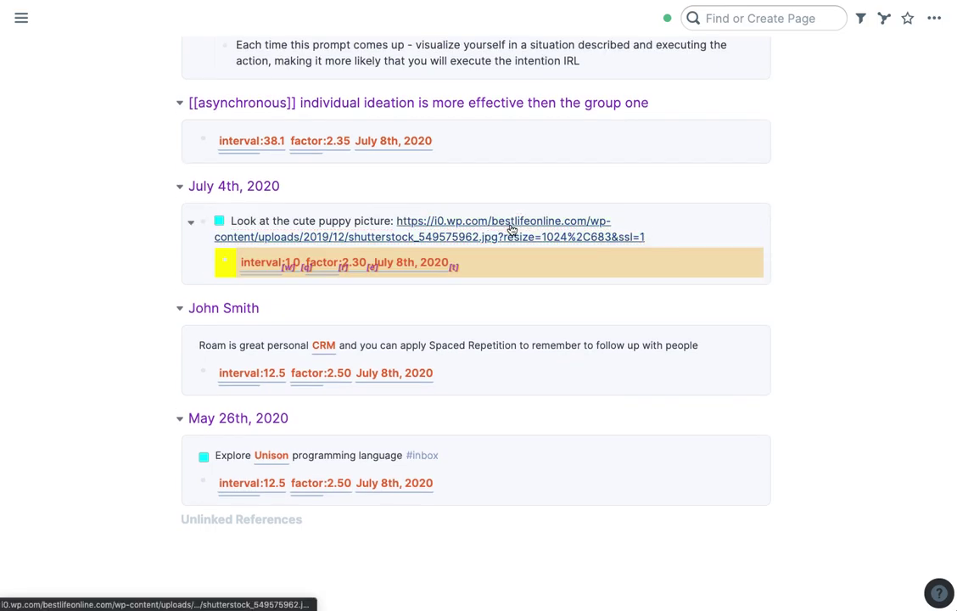
mouse_move(511, 226)
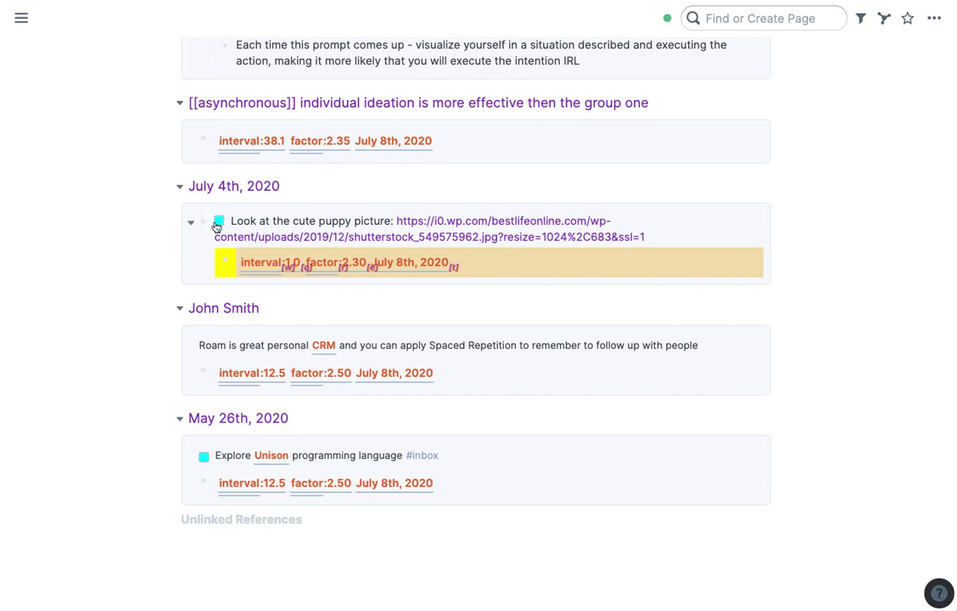
click(218, 222)
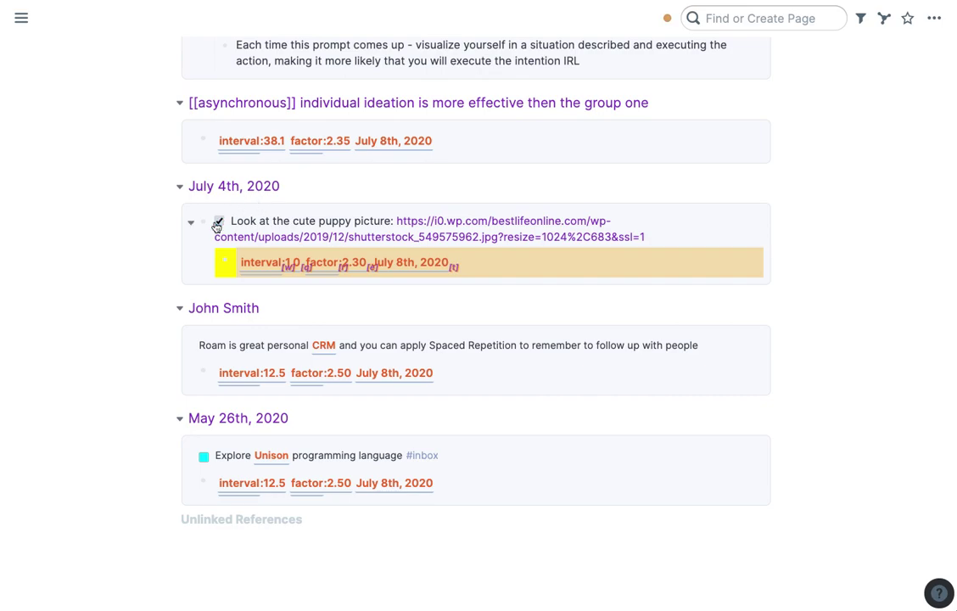
click(178, 186)
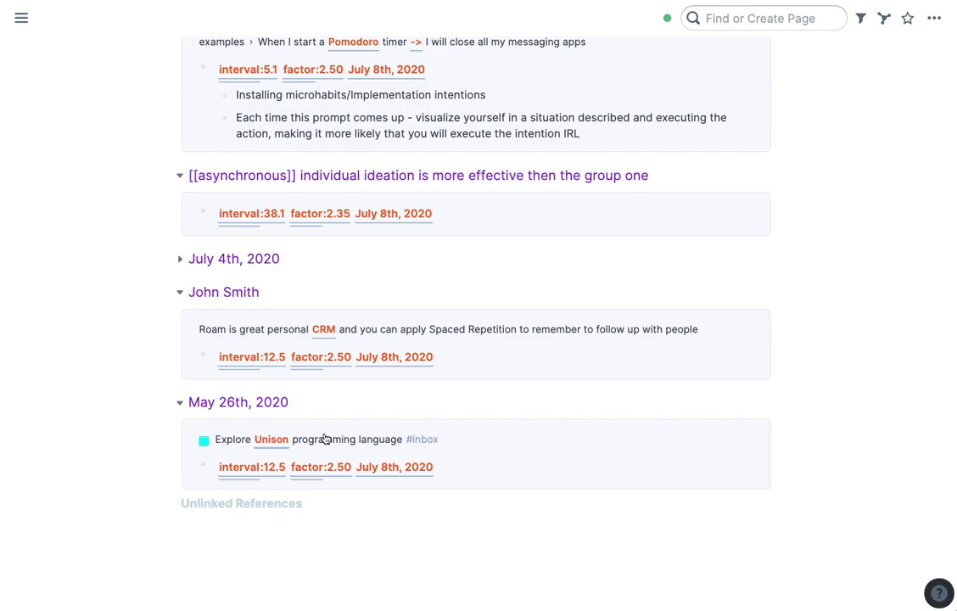
- Reschedule the Explore Unison programming language item to August 9th, 2020
key(j)
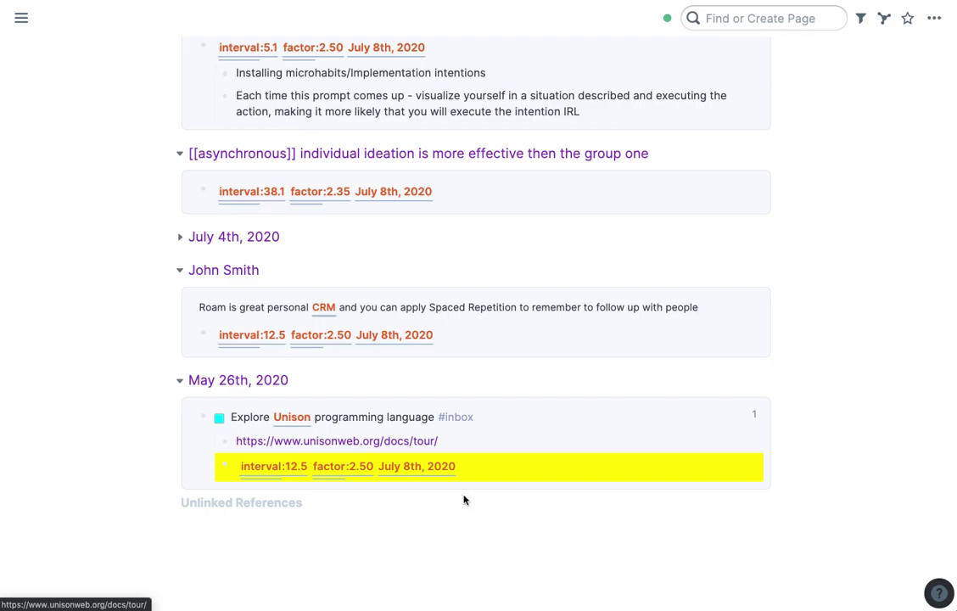
key(i)
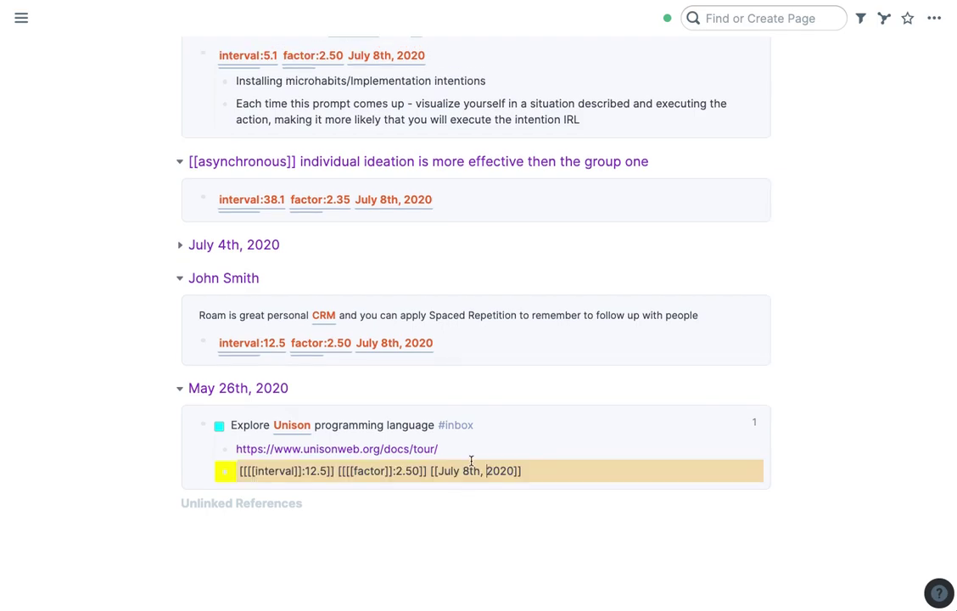
key(ctrl+shift+3)
key(Escape)
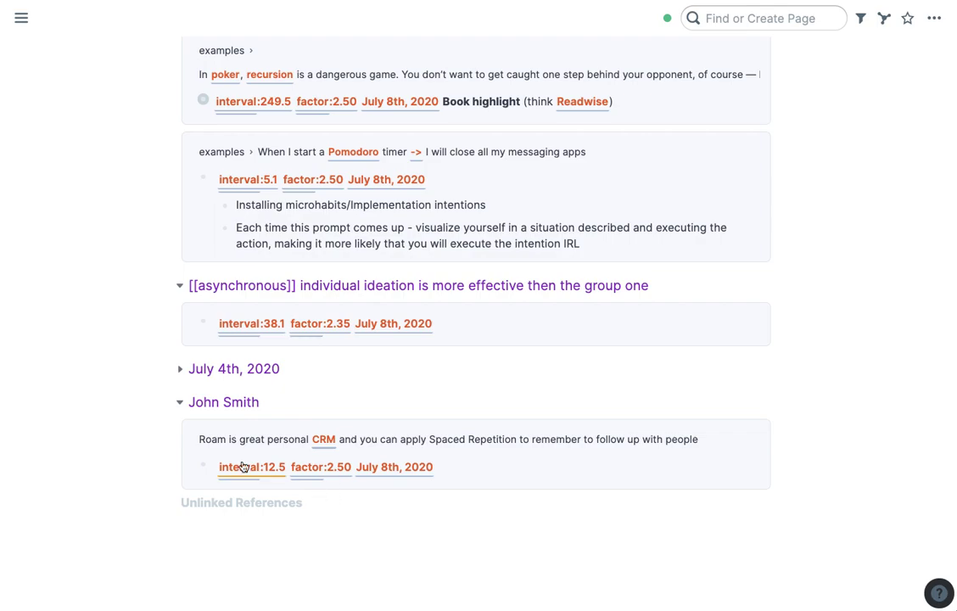
- Look over the asynchronous individual ideation note's page
scroll(214, 455, up, 1)
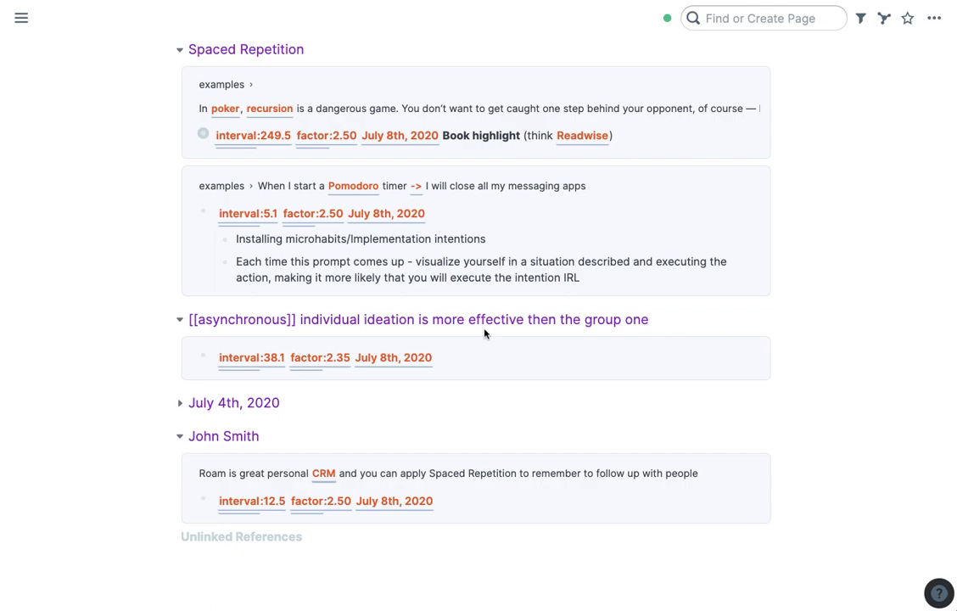
click(617, 324)
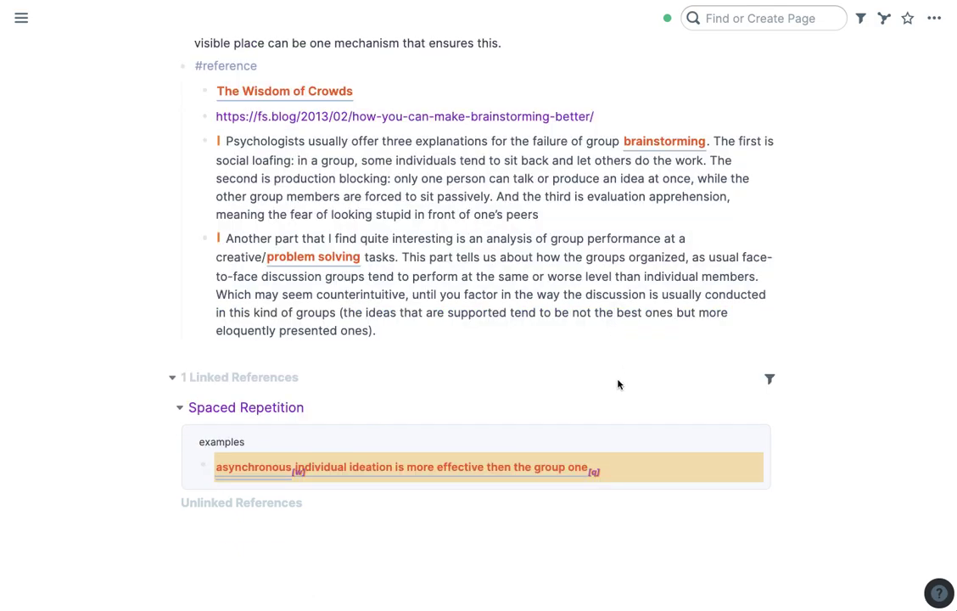
scroll(426, 307, up, 4)
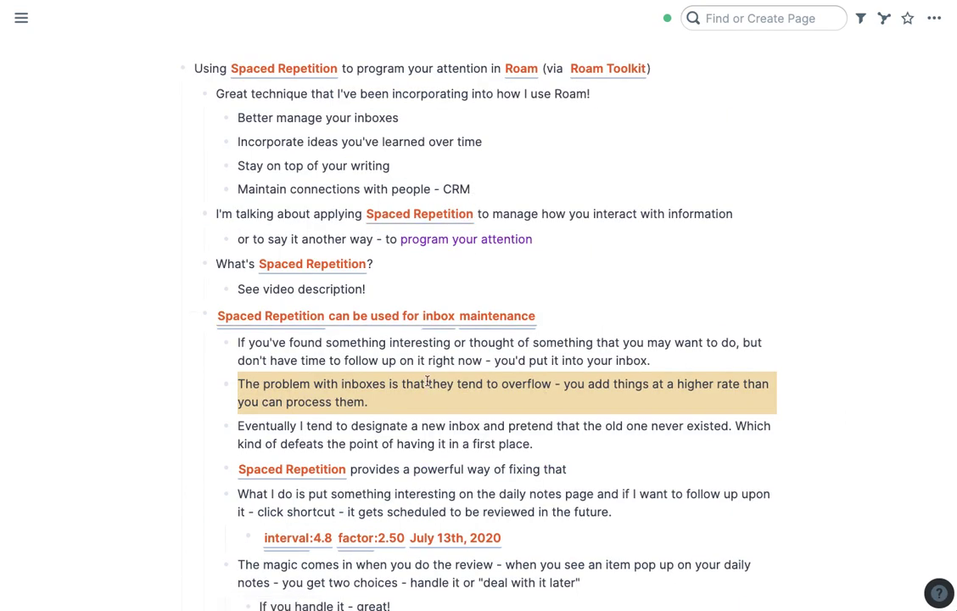
scroll(427, 381, down, 15)
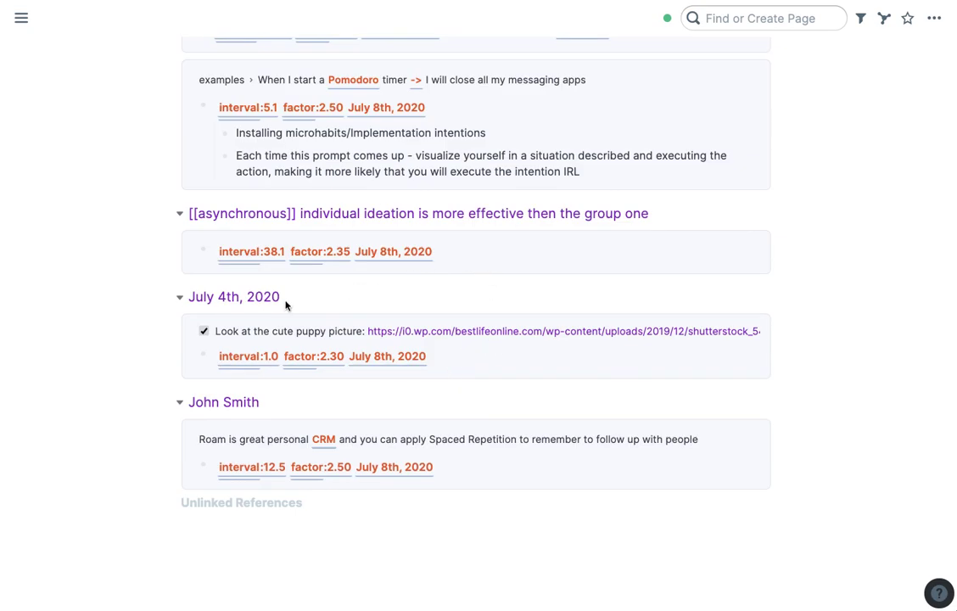
- Collapse the July 4th group and reschedule the asynchronous ideation note to October 5th, 2020
click(180, 298)
click(508, 323)
key(ctrl+shift+3)
key(Escape)
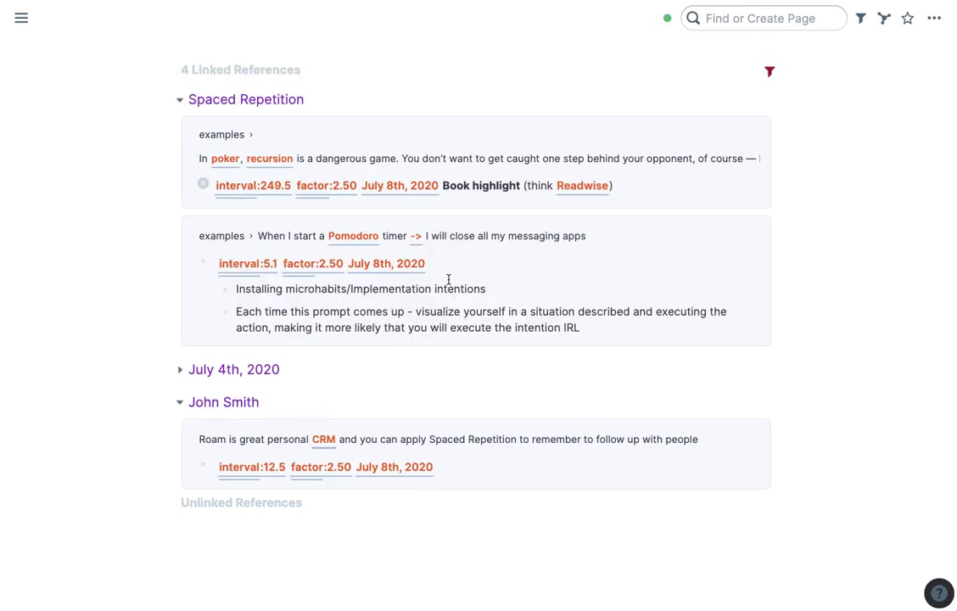
- Expand the poker book highlight and give it an easy review, rescheduling it to April 14th, 2022
click(451, 163)
click(215, 320)
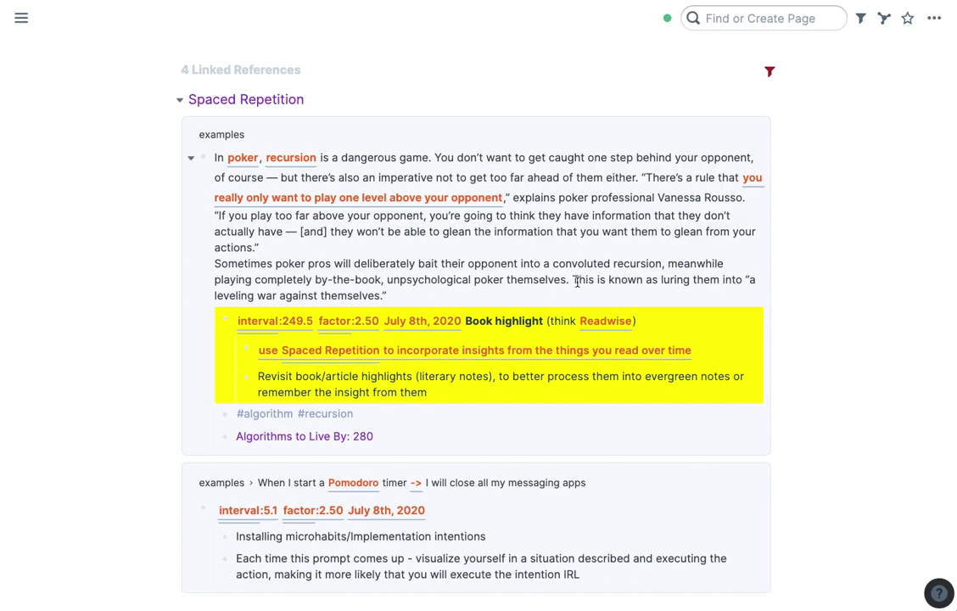
scroll(508, 371, down, 1)
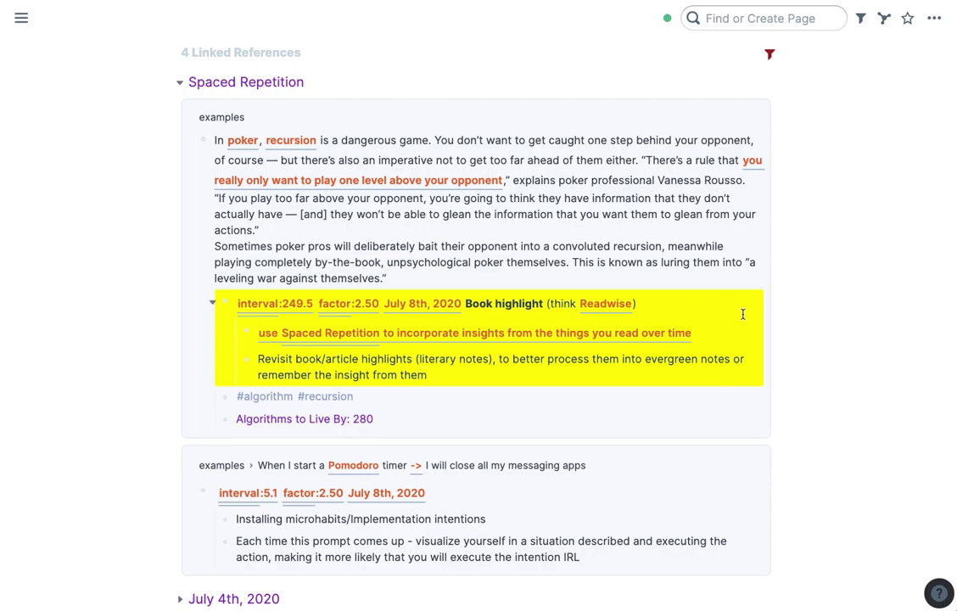
click(699, 310)
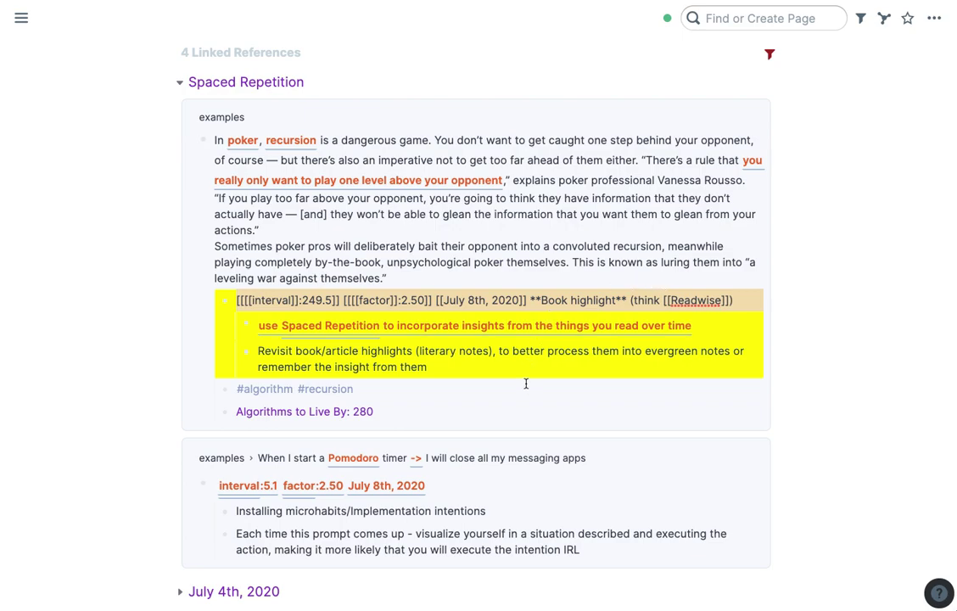
key(ctrl+shift+3)
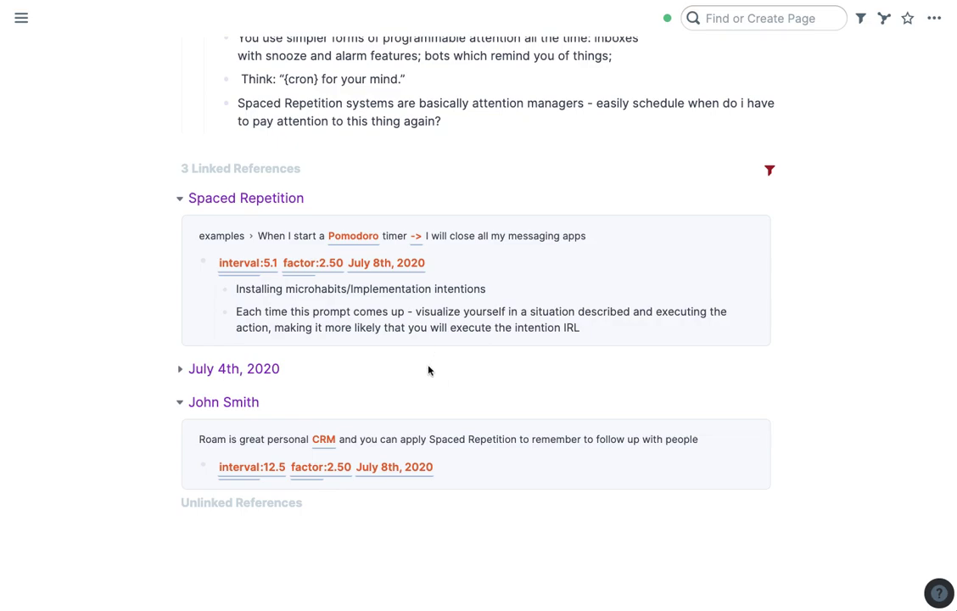
- Show the Pomodoro habit prompt in context and reschedule it to July 21st, 2020
click(410, 245)
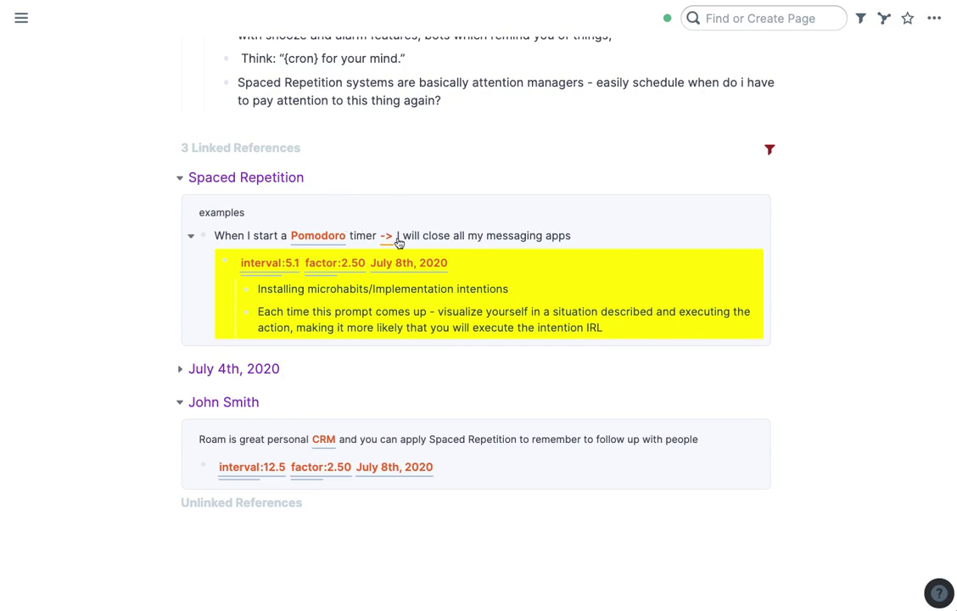
click(460, 264)
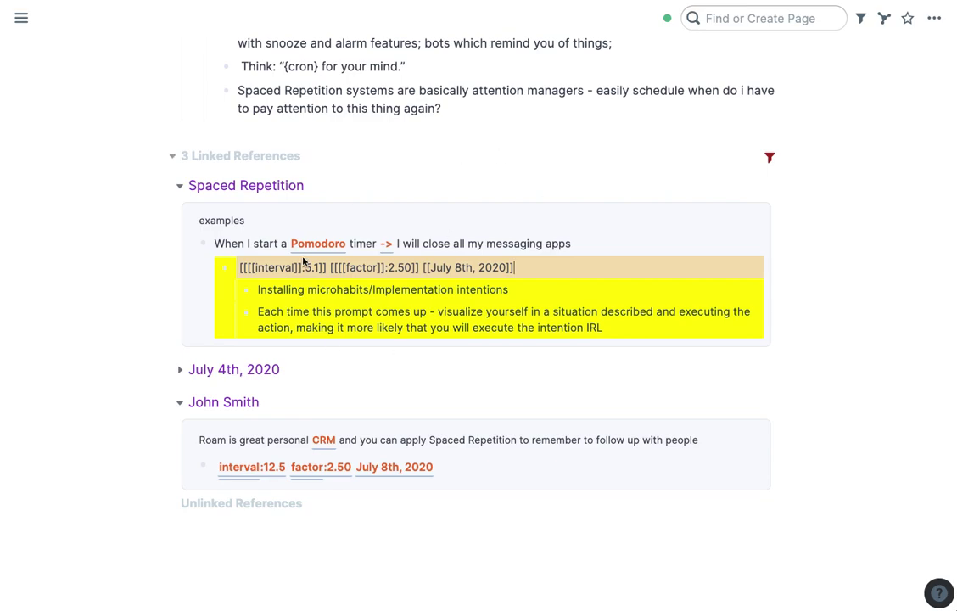
key(ctrl+shift+3)
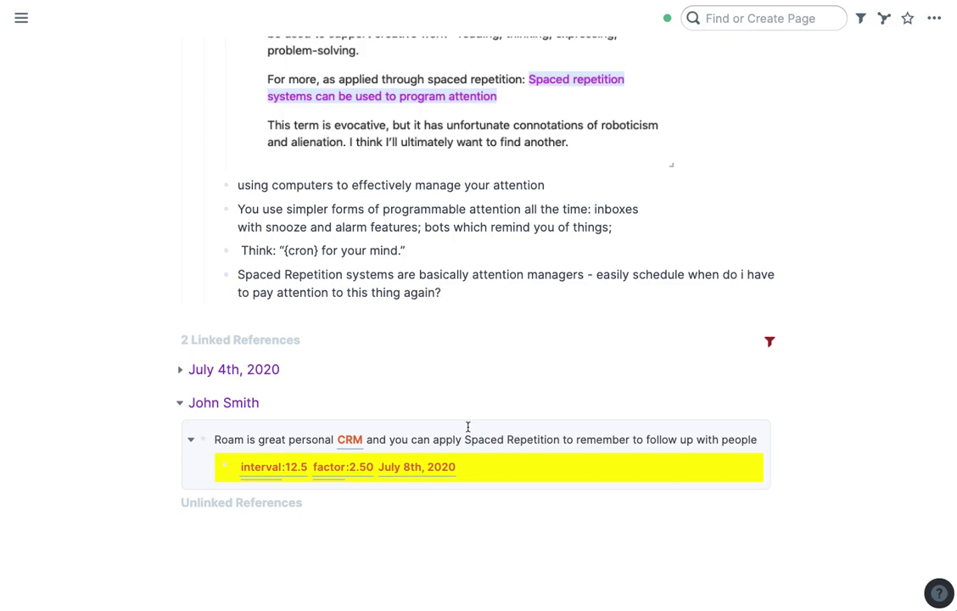
- Reschedule the CRM follow-up reminder to July 23rd, 2020 (interval 14.6, factor 2.35)
click(501, 474)
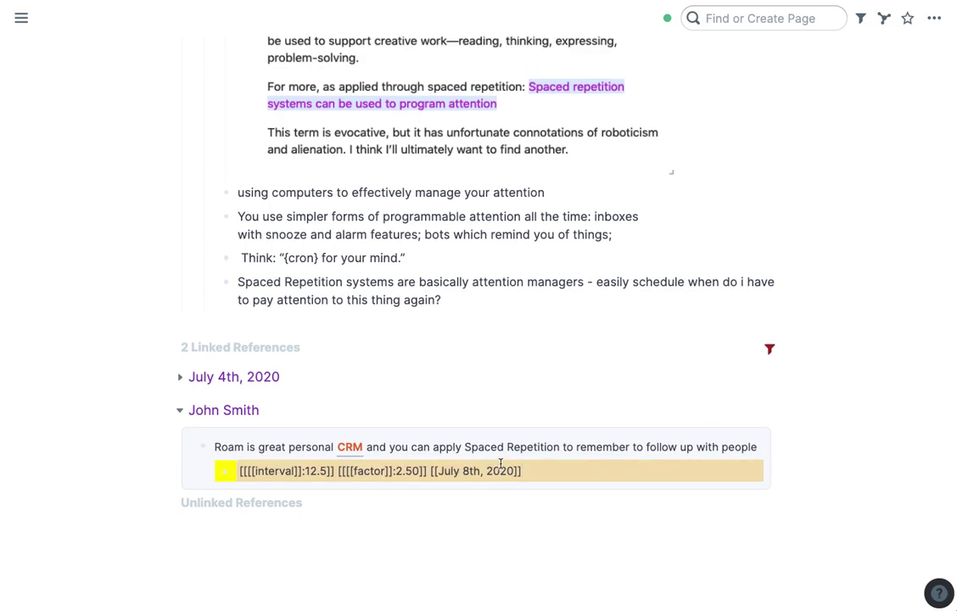
key(ctrl+shift+2)
scroll(491, 509, up, 5)
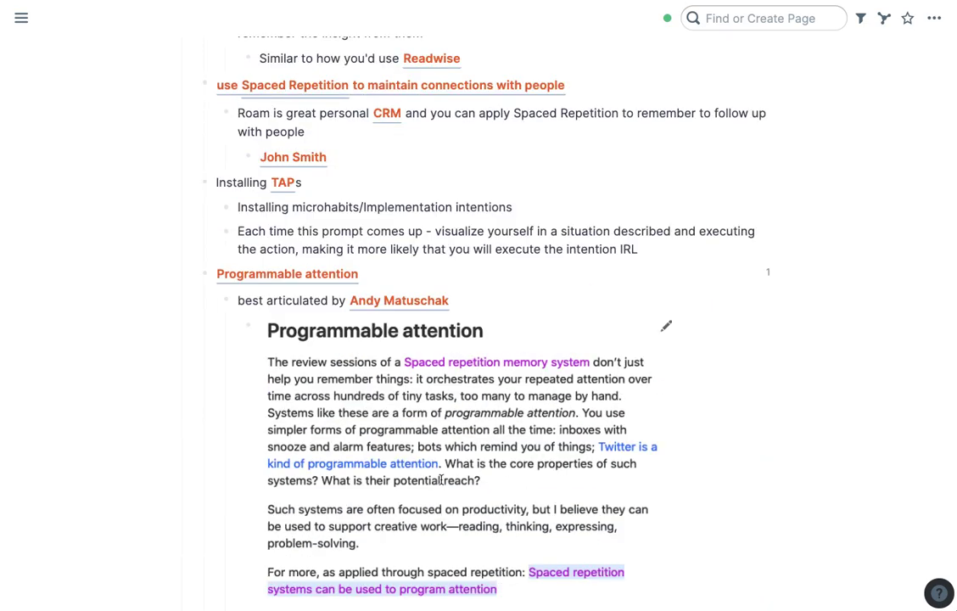
scroll(441, 473, down, 1)
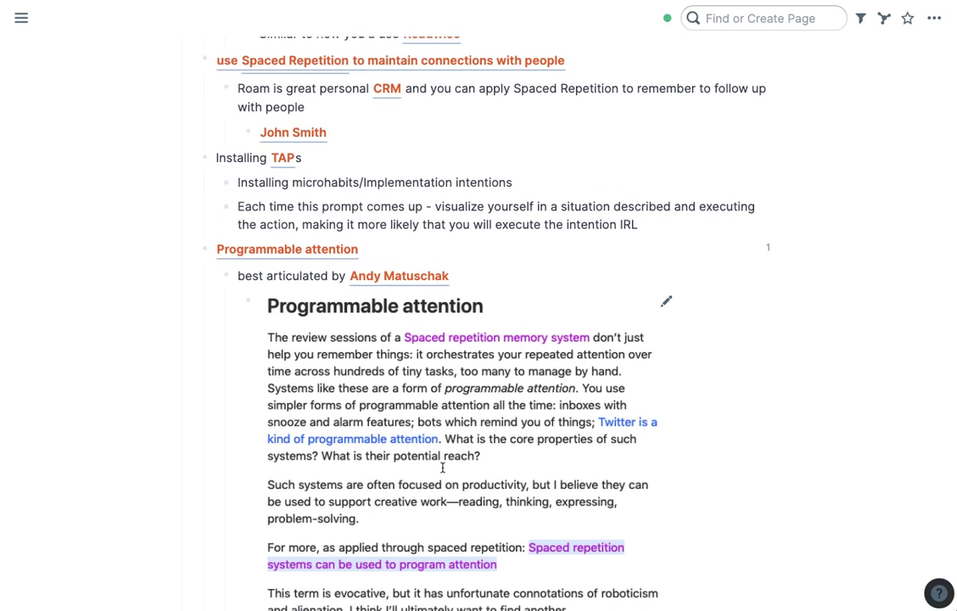
scroll(442, 467, down, 2)
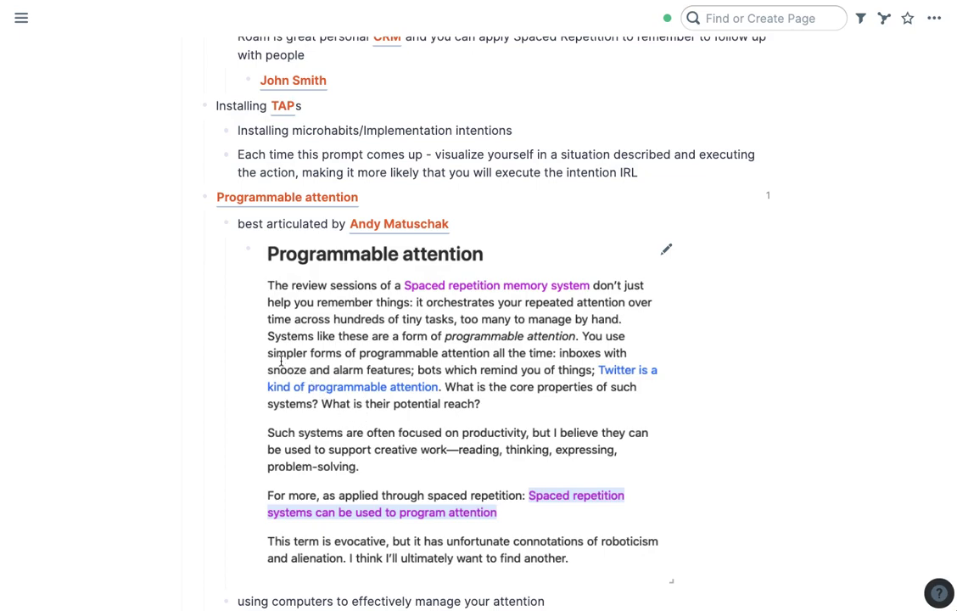
scroll(280, 352, down, 1)
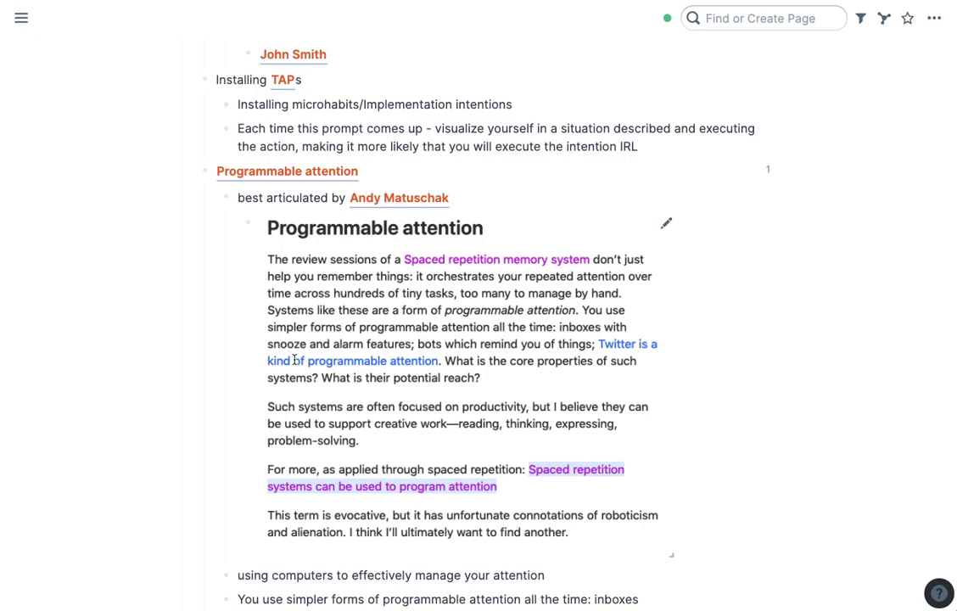
scroll(289, 348, down, 1)
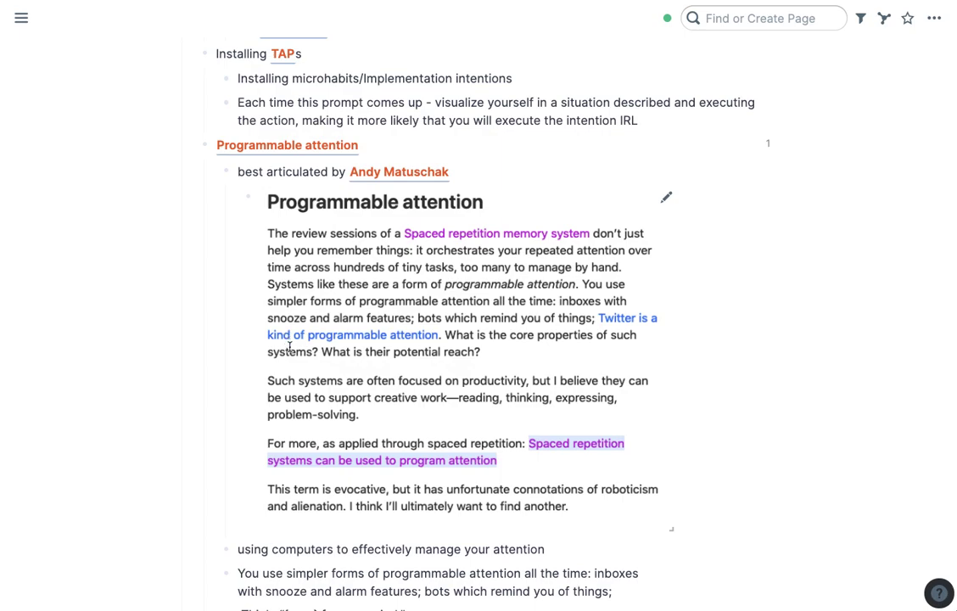
scroll(289, 347, down, 2)
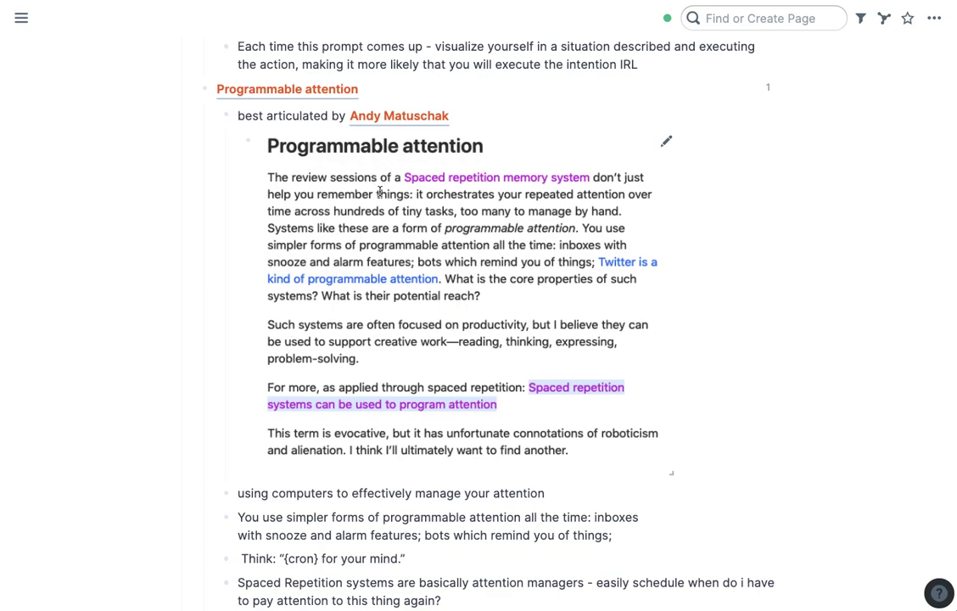
scroll(404, 241, down, 1)
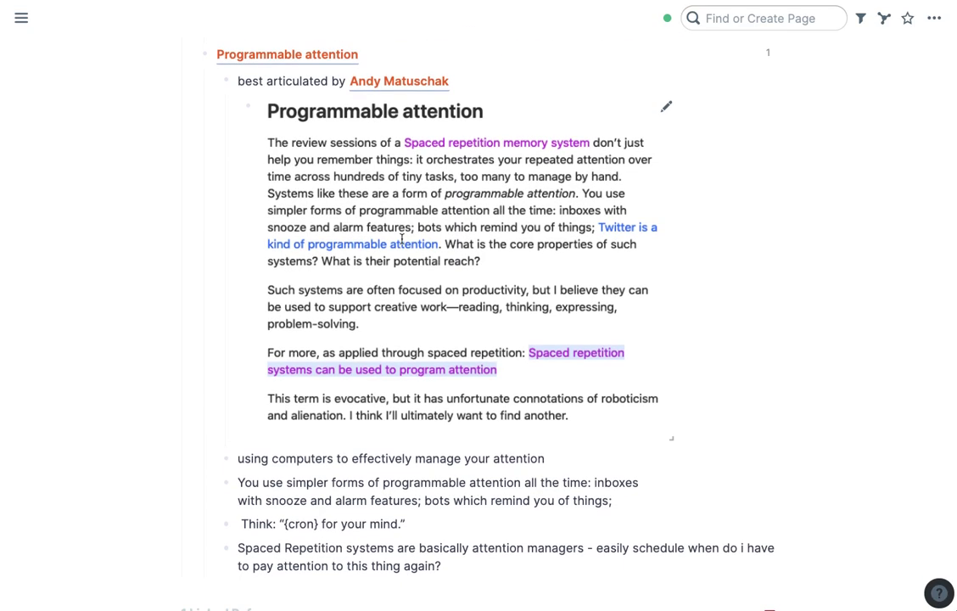